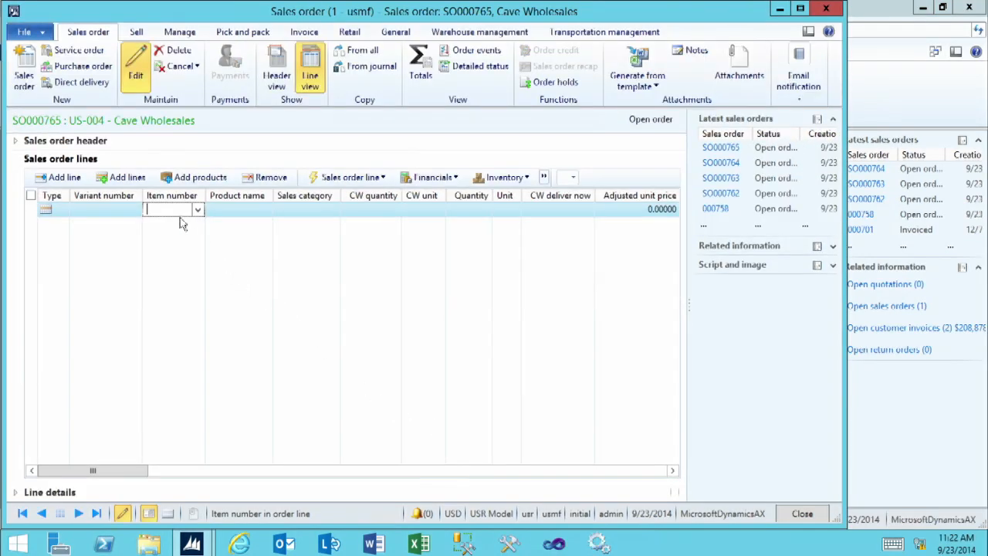
Step: Fill the new sales order line with item D0011 (Laser Projector) and a quantity of 10
{"action": "left_click", "coordinate": [198, 209]}
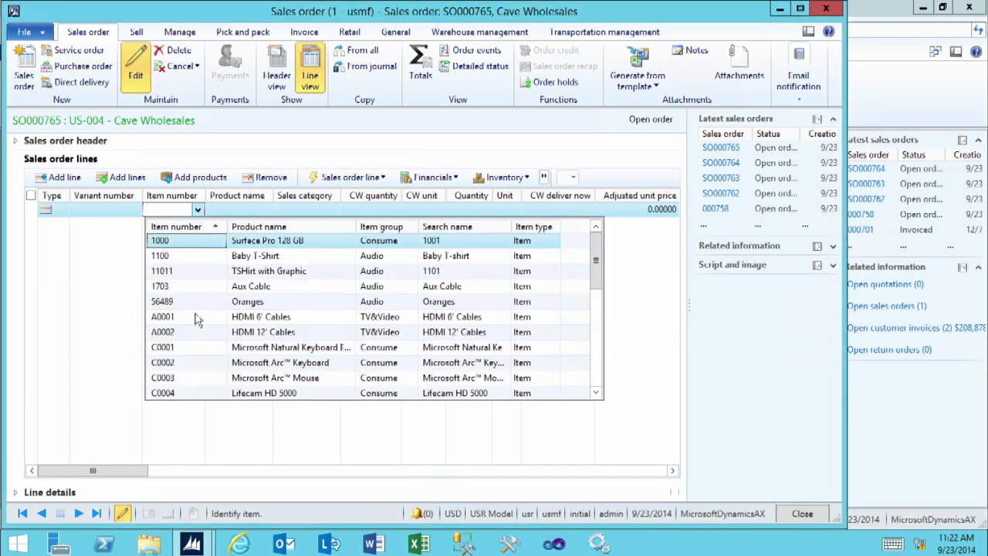
{"action": "scroll", "coordinate": [207, 365], "scroll_direction": "down", "scroll_amount": 4}
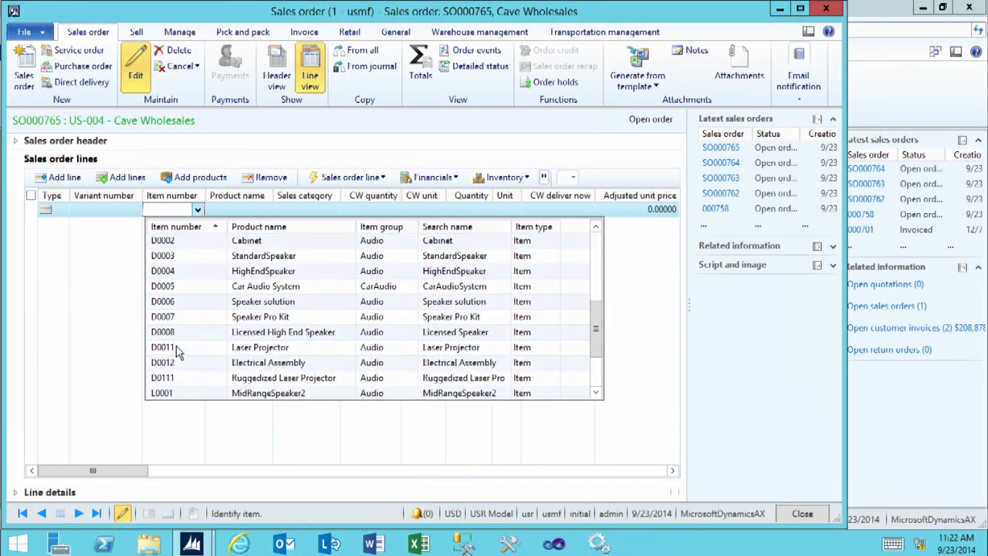
{"action": "left_click", "coordinate": [178, 348]}
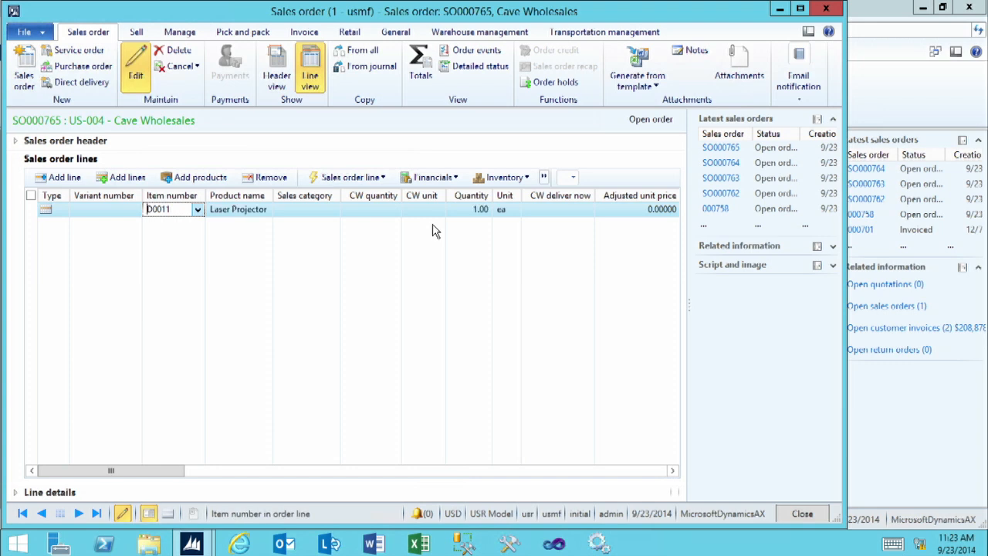
{"action": "left_click", "coordinate": [467, 209]}
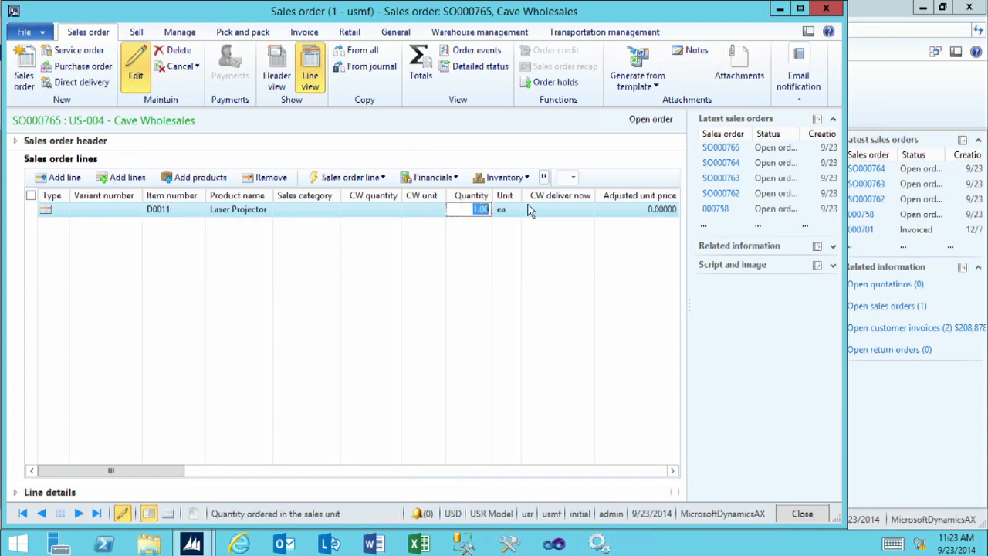
{"action": "type", "text": "10"}
{"action": "key", "text": "Tab"}
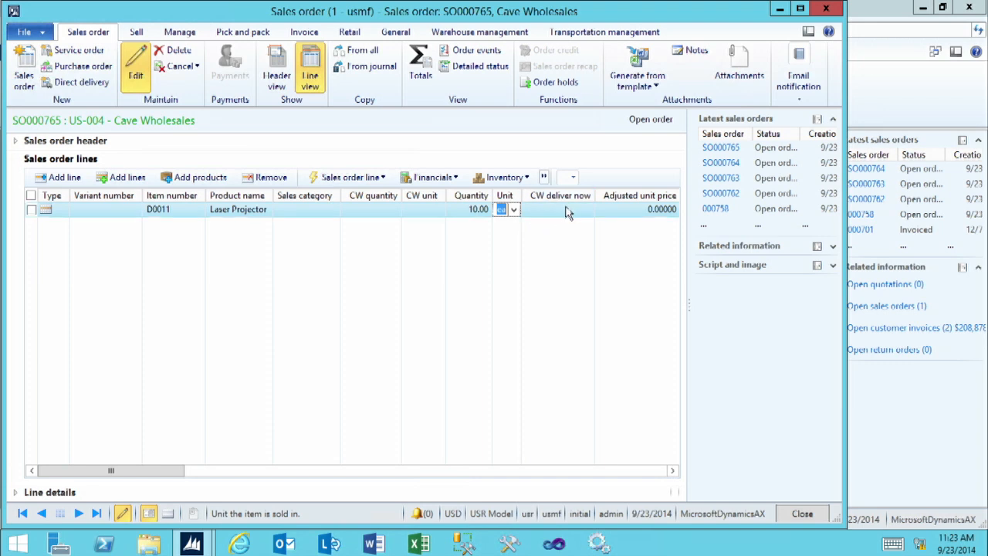
Step: Create an order hold for the sales order with hold code MGRRVW (Manager Review), and widen the hold code column
{"action": "left_click", "coordinate": [552, 83]}
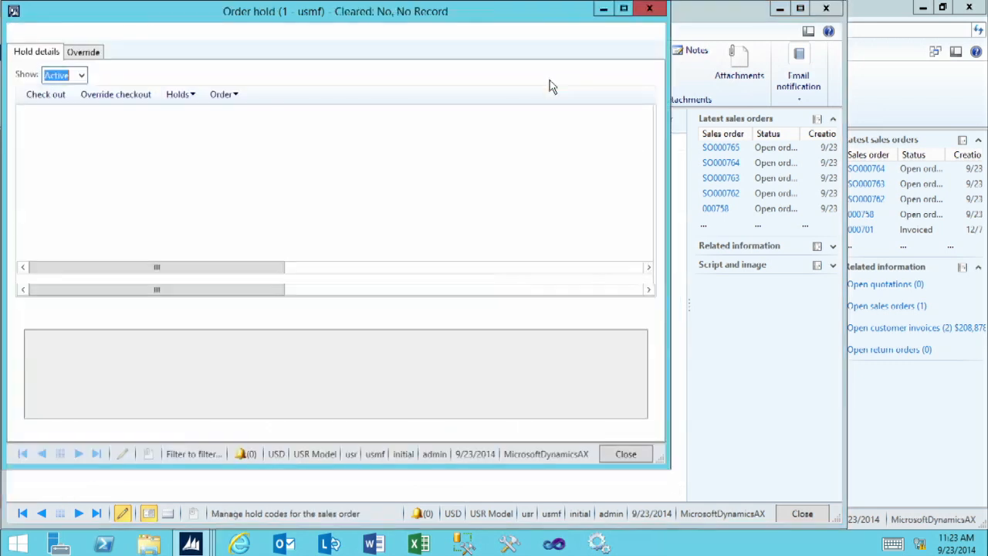
{"action": "left_click", "coordinate": [138, 145]}
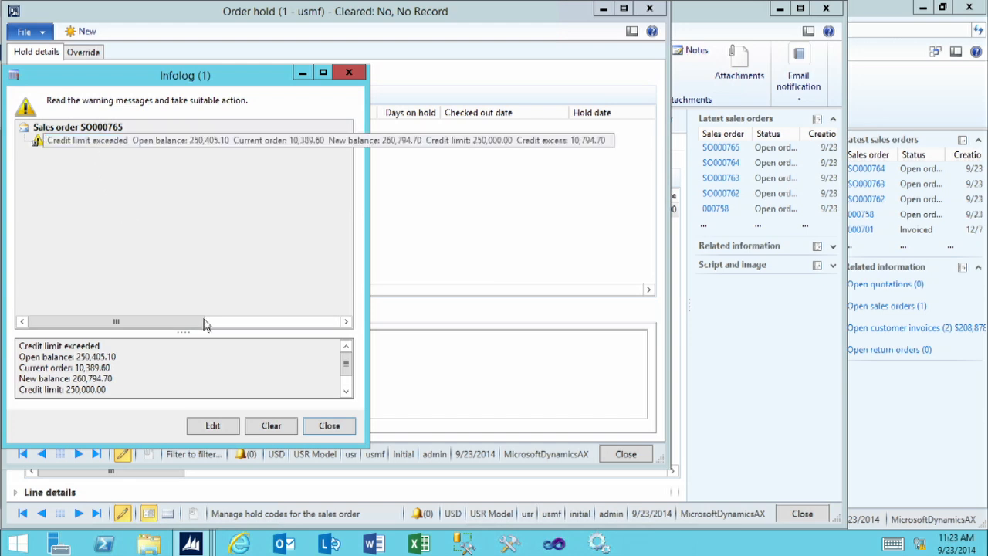
{"action": "left_click", "coordinate": [329, 427]}
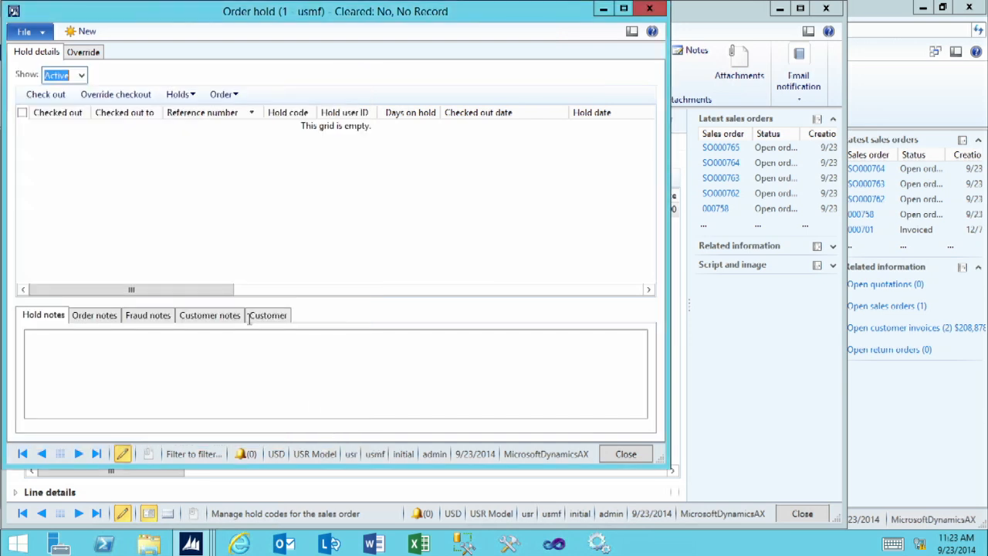
{"action": "left_click", "coordinate": [81, 35]}
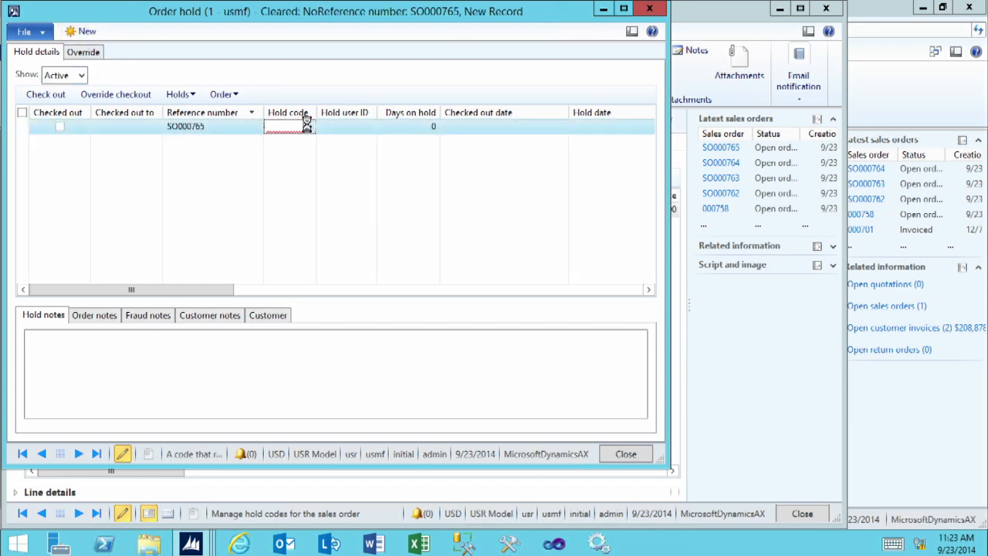
{"action": "left_click", "coordinate": [307, 126]}
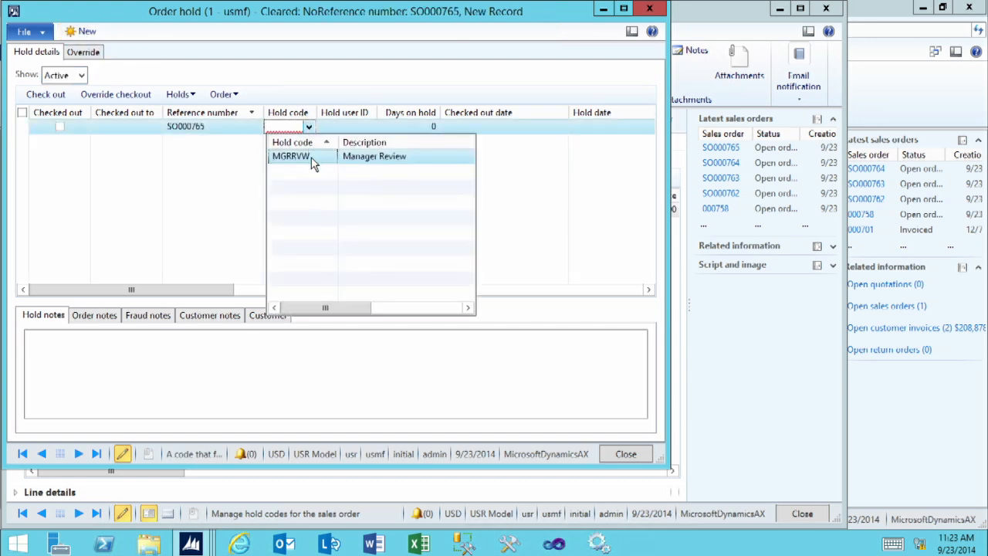
{"action": "left_click", "coordinate": [312, 157]}
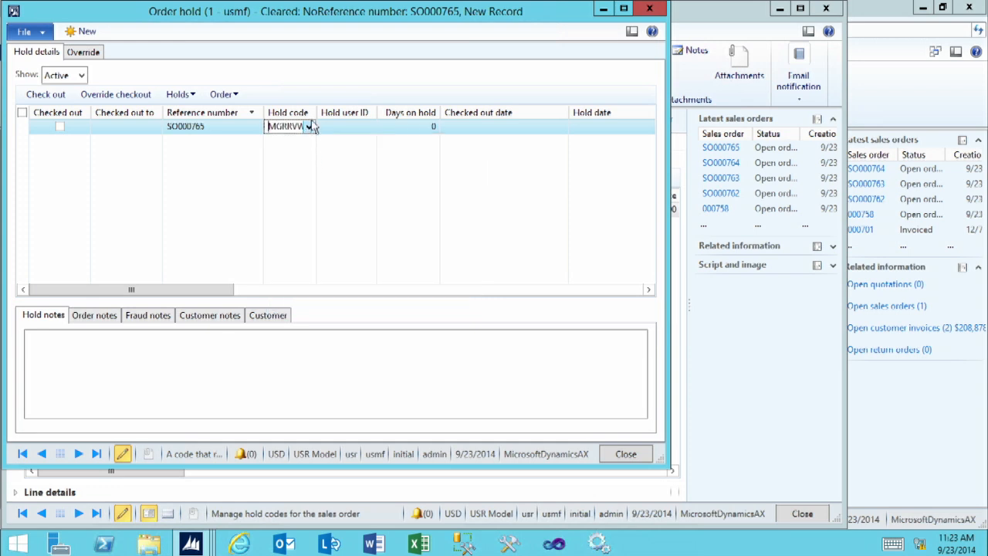
{"action": "left_click_drag", "start_coordinate": [316, 113], "coordinate": [329, 113]}
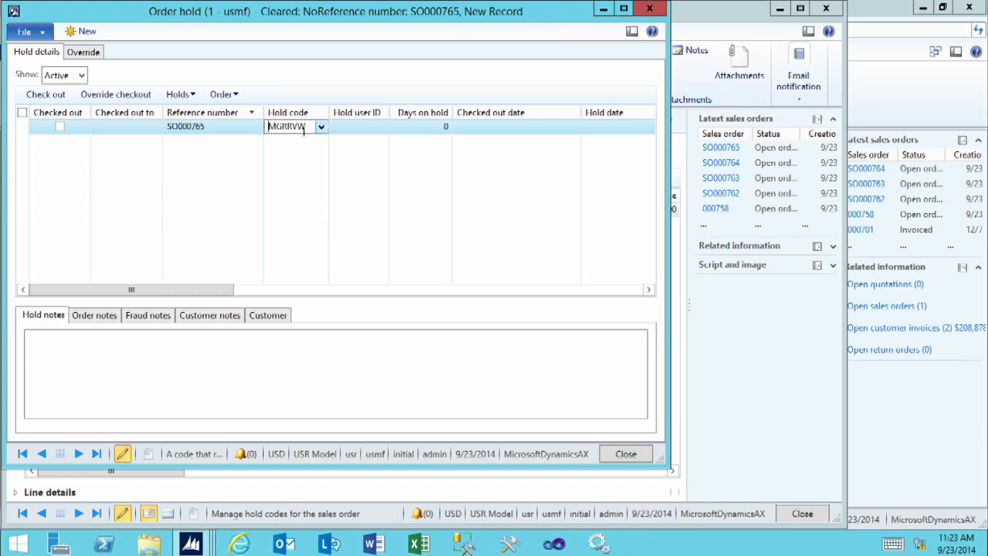
Step: Add the hold note "THis customer is over thier credit limit and I would like to offer a bulk discount." and close the order hold form
{"action": "left_click", "coordinate": [104, 366]}
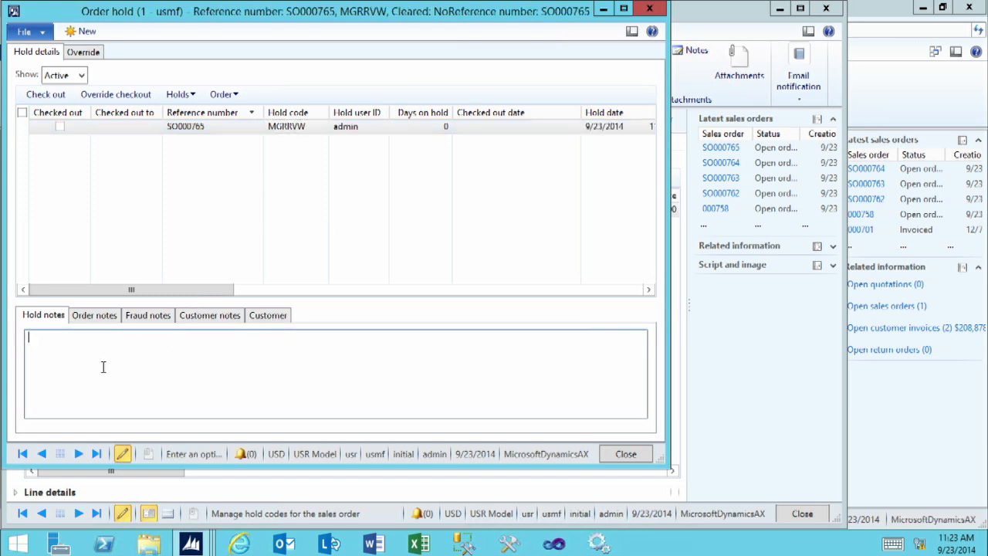
{"action": "type", "text": "TH"}
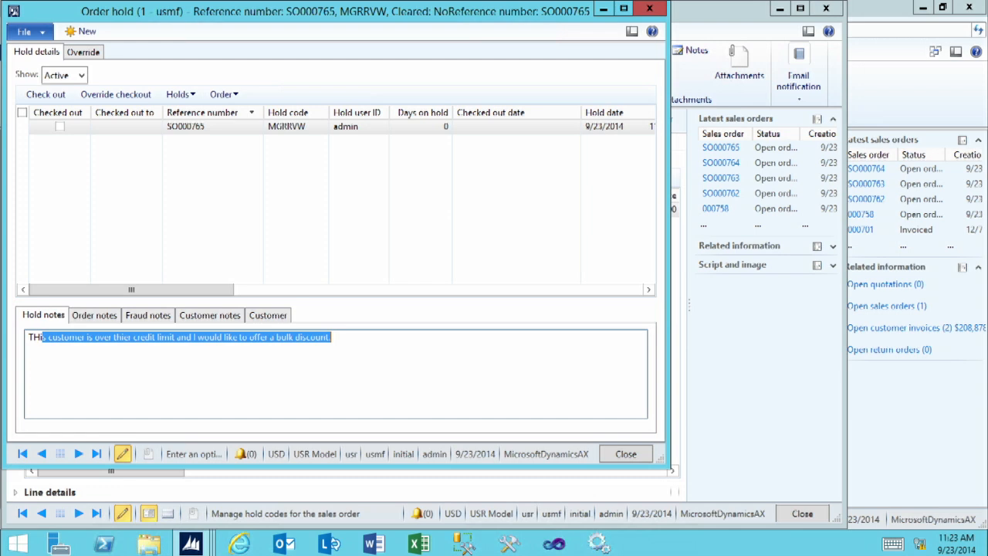
{"action": "left_click", "coordinate": [247, 394]}
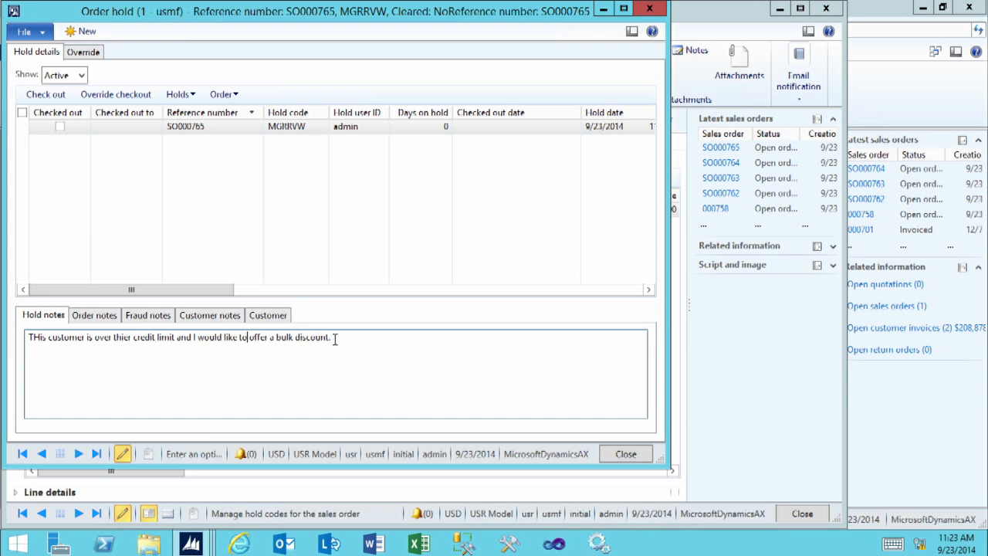
{"action": "left_click", "coordinate": [335, 339]}
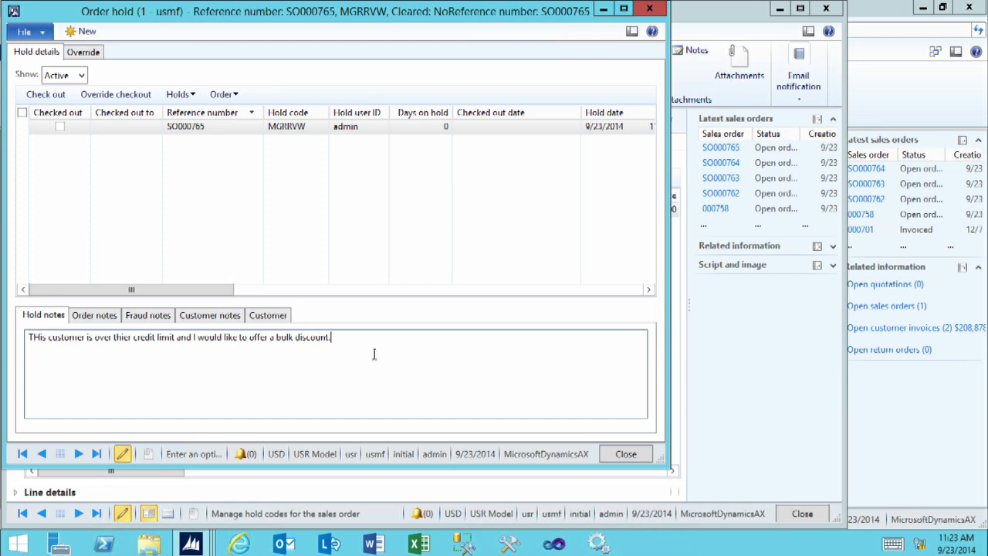
{"action": "left_click", "coordinate": [632, 455]}
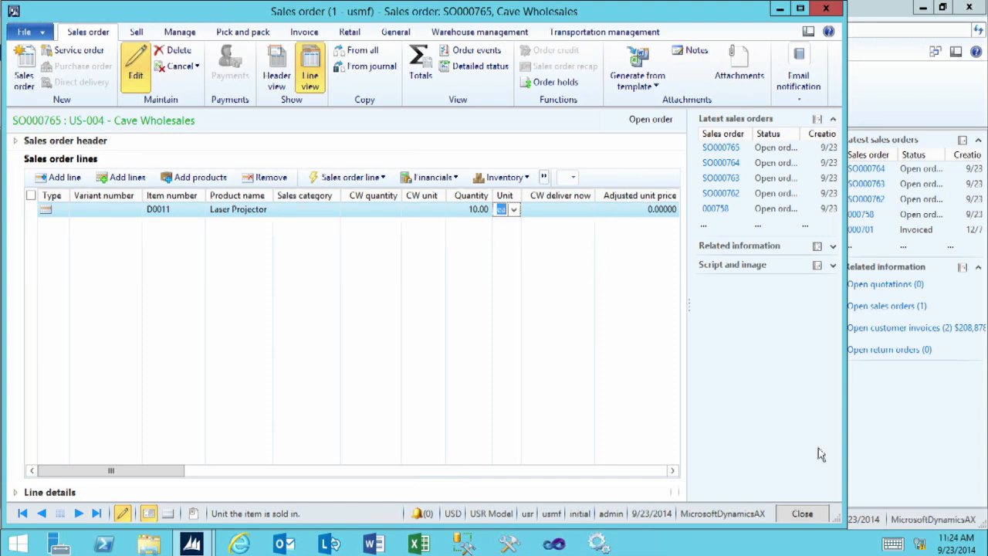
Step: Check the sales order's detailed status, including the hold and do-not-process fields
{"action": "left_click", "coordinate": [480, 66]}
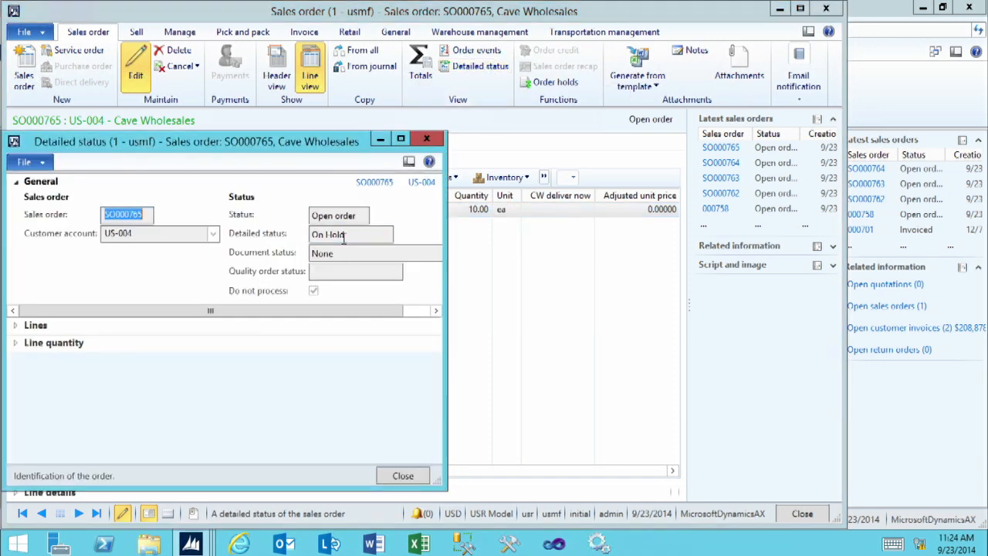
{"action": "double_click", "coordinate": [344, 239]}
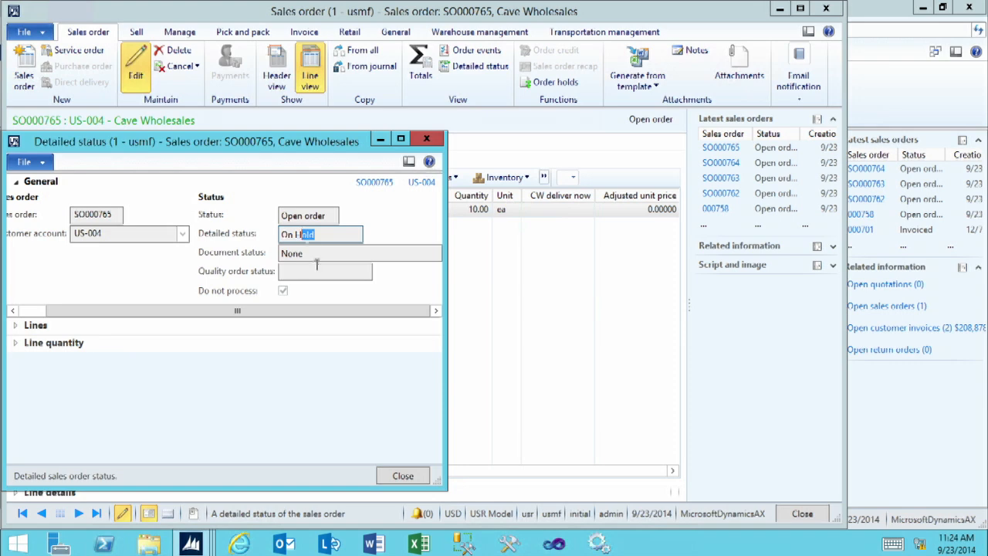
{"action": "left_click", "coordinate": [403, 476]}
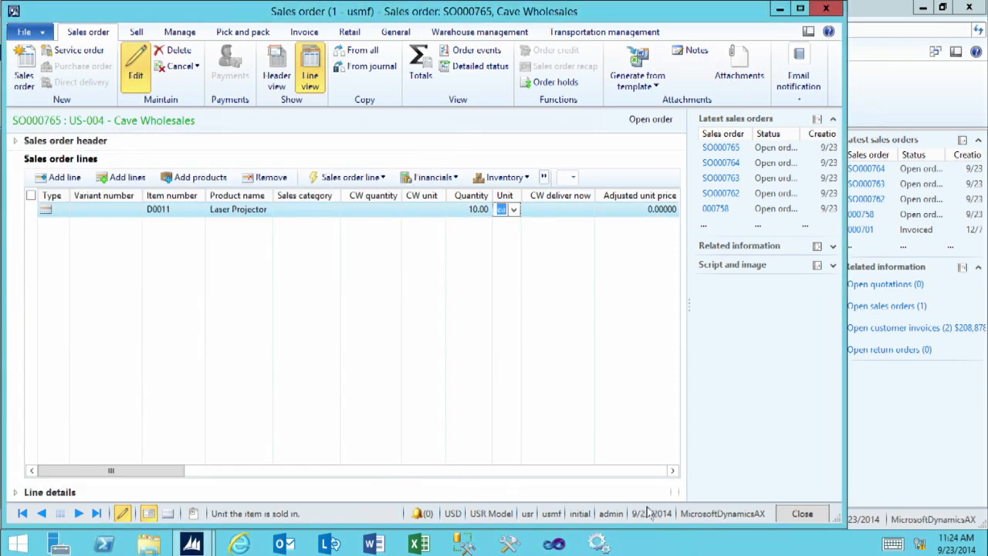
Step: Close the sales order and select the new Cave Wholesales order in the refreshed list of all sales orders
{"action": "left_click", "coordinate": [802, 514]}
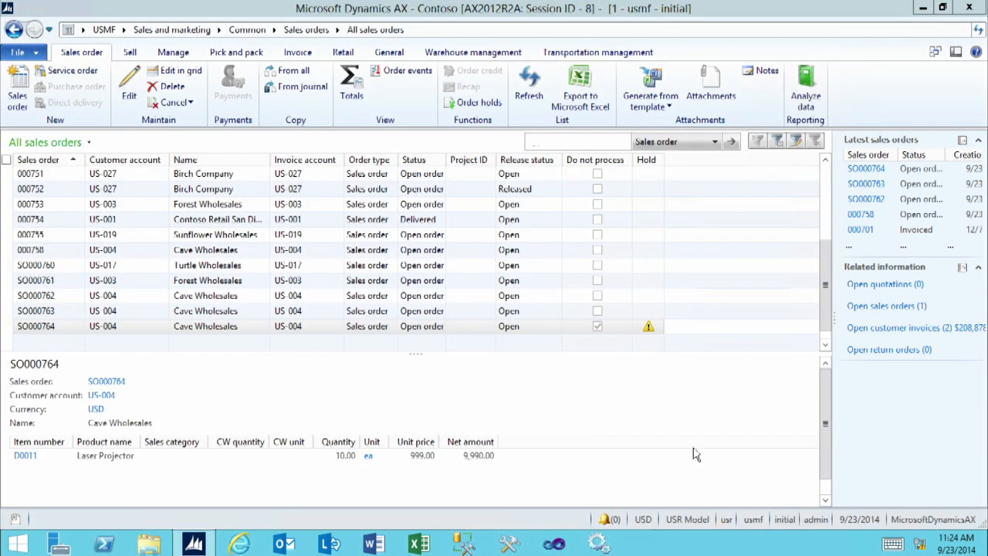
{"action": "left_click", "coordinate": [529, 100]}
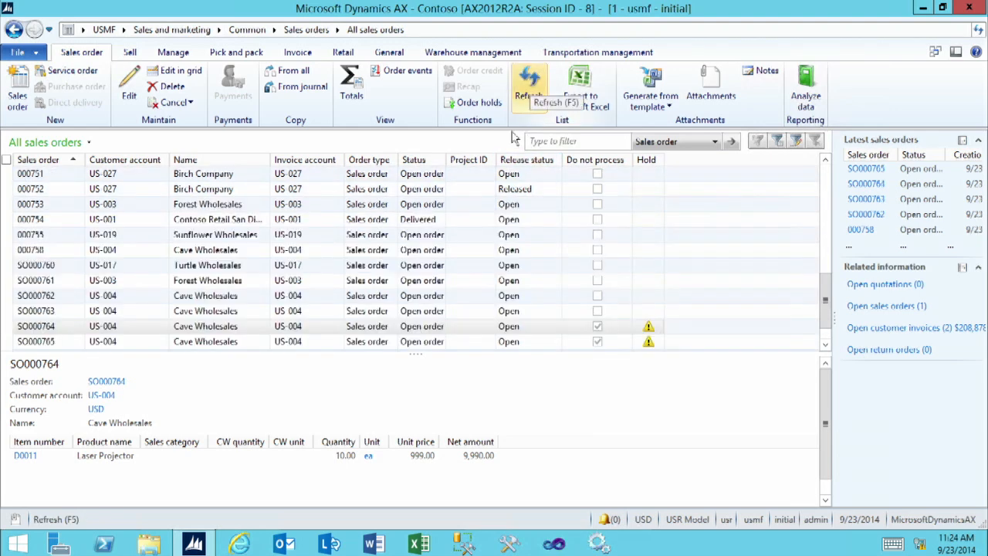
{"action": "left_click", "coordinate": [156, 345]}
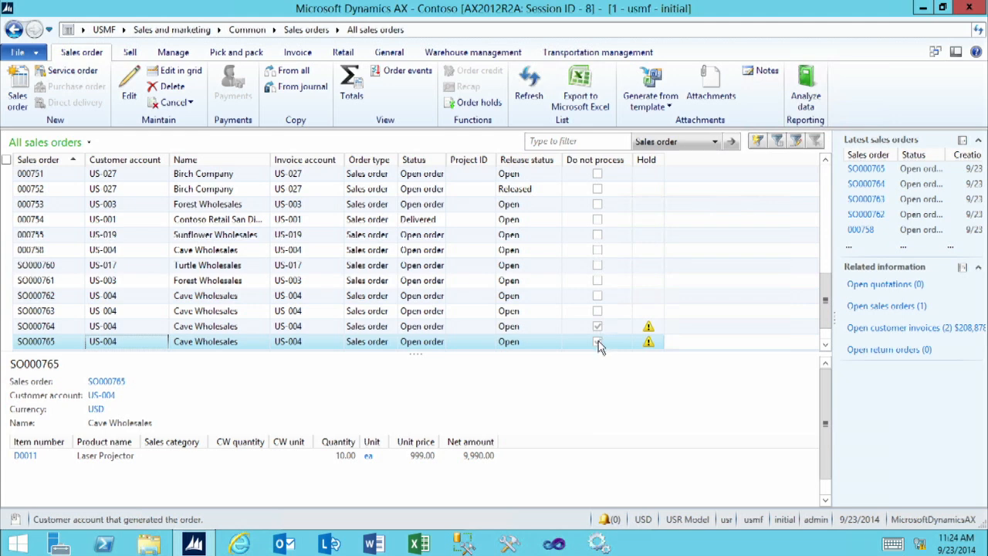
Step: Open the Order hold list in Sales and marketing and review the notes of both held orders and the available hold and order actions
{"action": "left_click", "coordinate": [170, 34]}
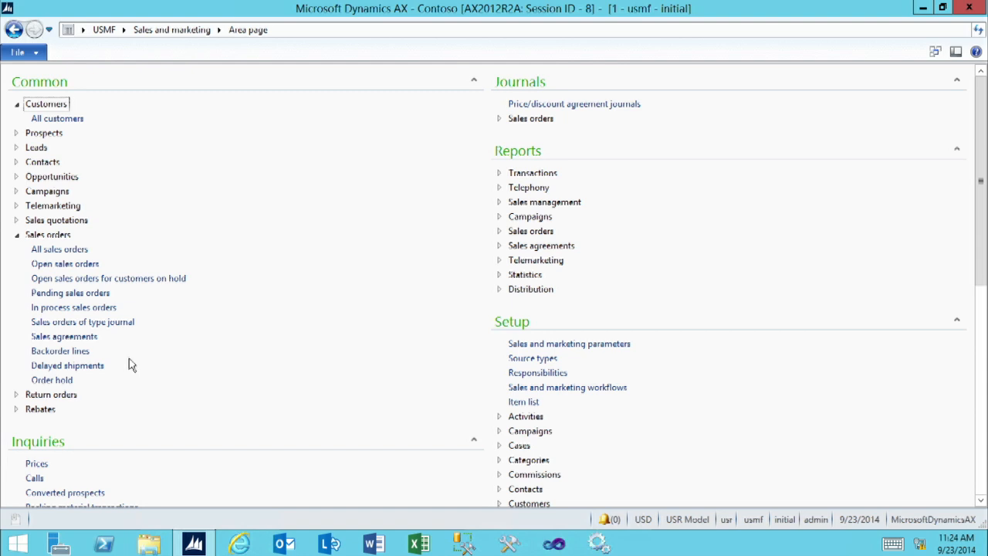
{"action": "left_click", "coordinate": [61, 377]}
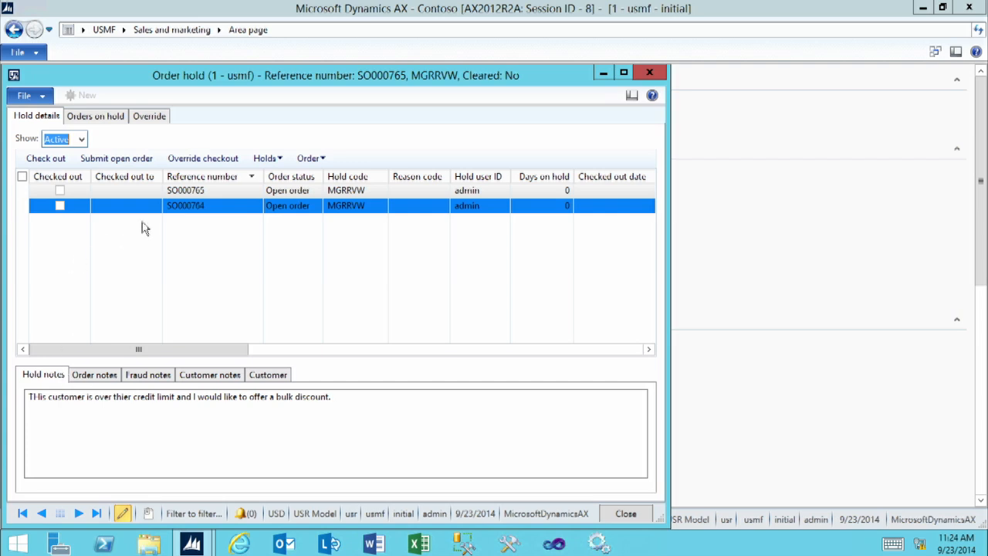
{"action": "left_click", "coordinate": [194, 192]}
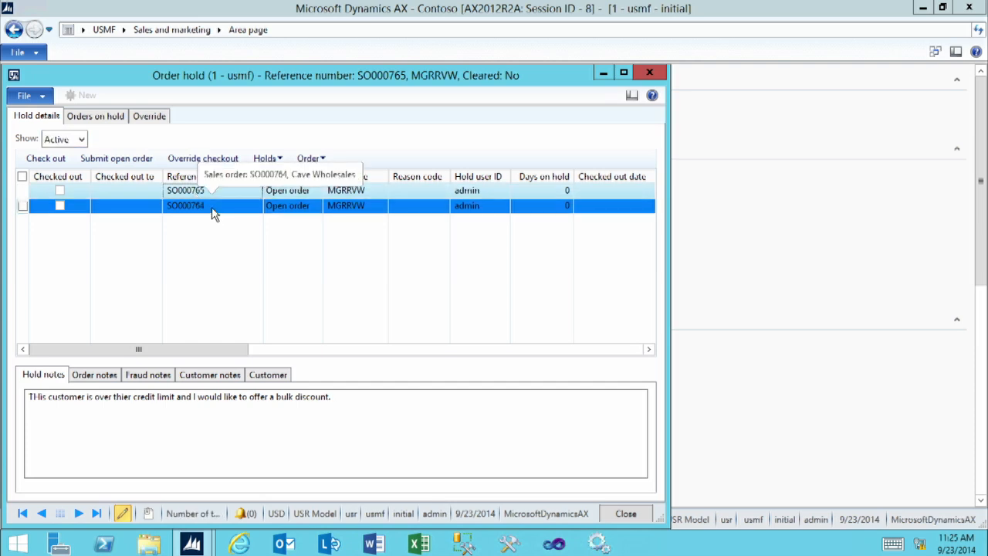
{"action": "left_click", "coordinate": [212, 206]}
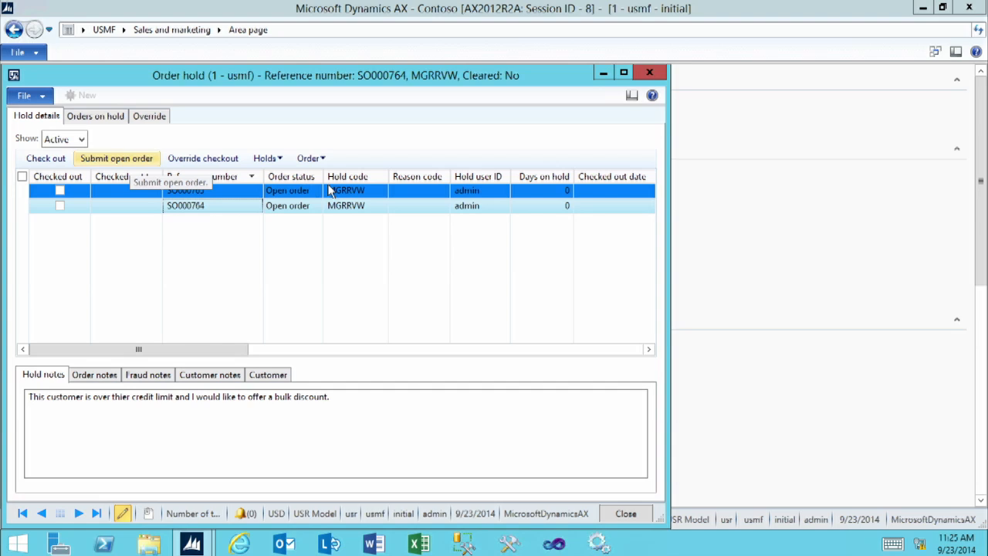
{"action": "left_click", "coordinate": [275, 159]}
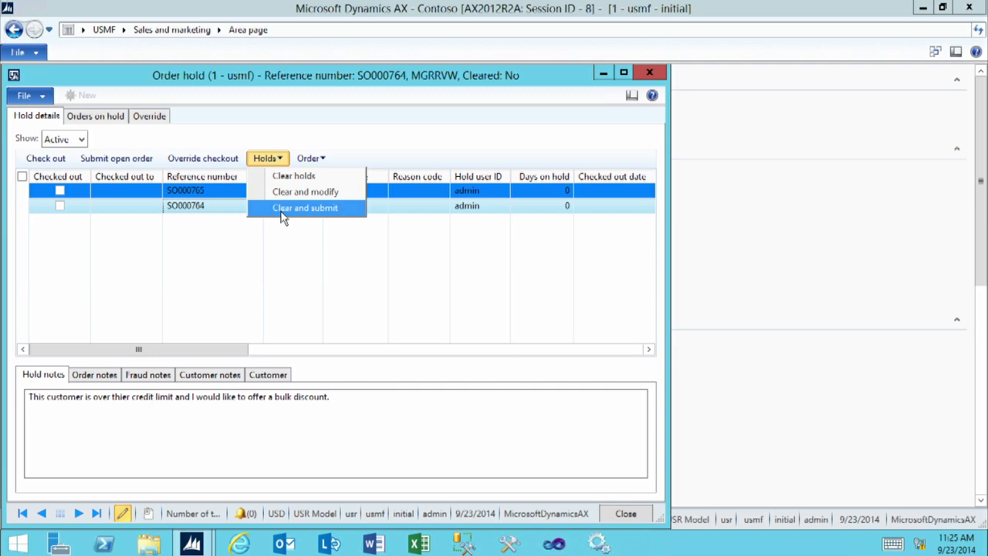
{"action": "left_click", "coordinate": [308, 158]}
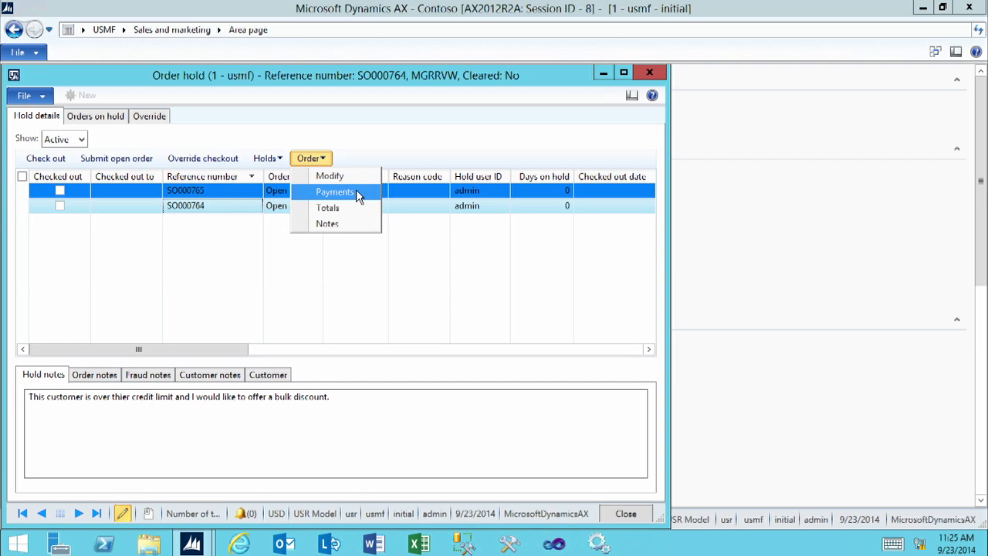
Step: Override the checkout of the newest held order to assign it to another user, and open its override details
{"action": "left_click", "coordinate": [207, 193]}
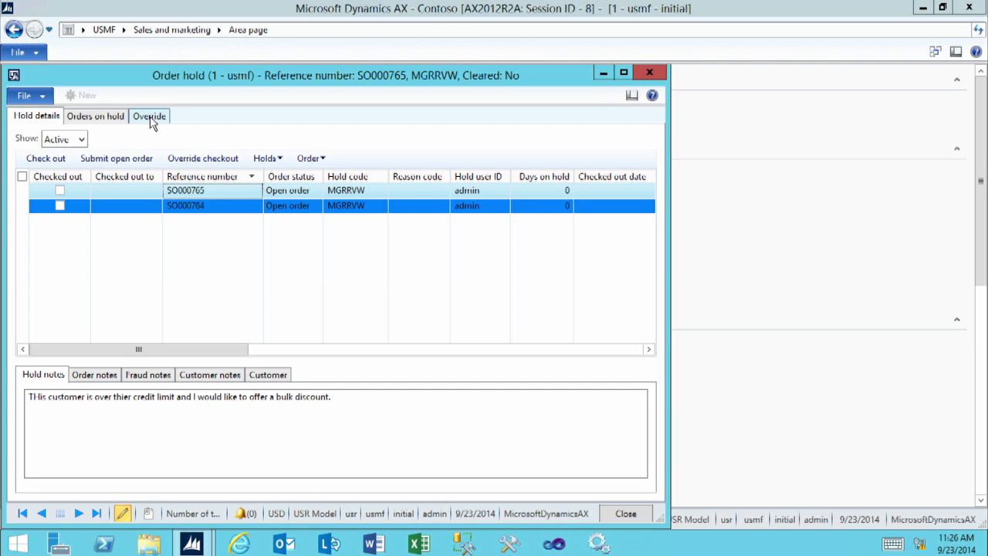
{"action": "left_click", "coordinate": [199, 162]}
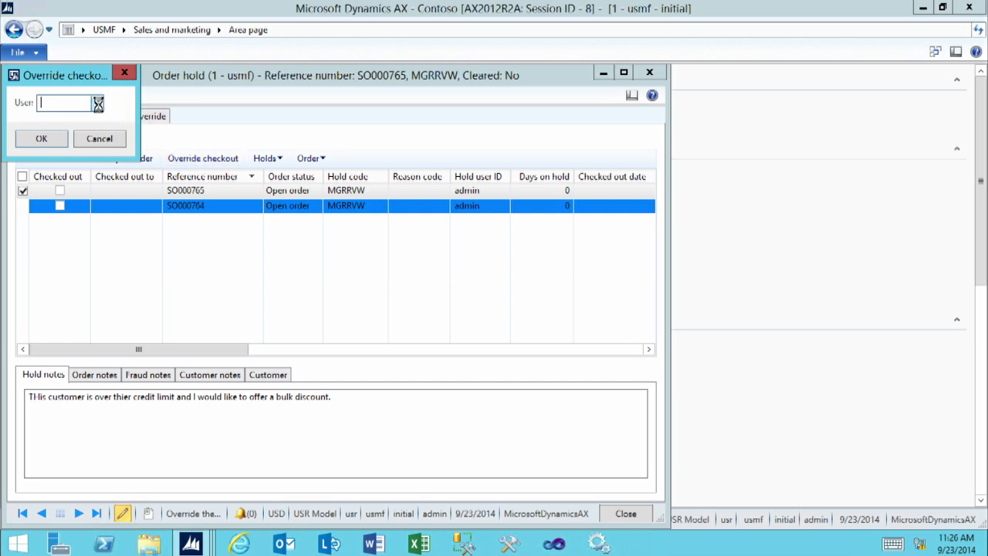
{"action": "left_click", "coordinate": [96, 103]}
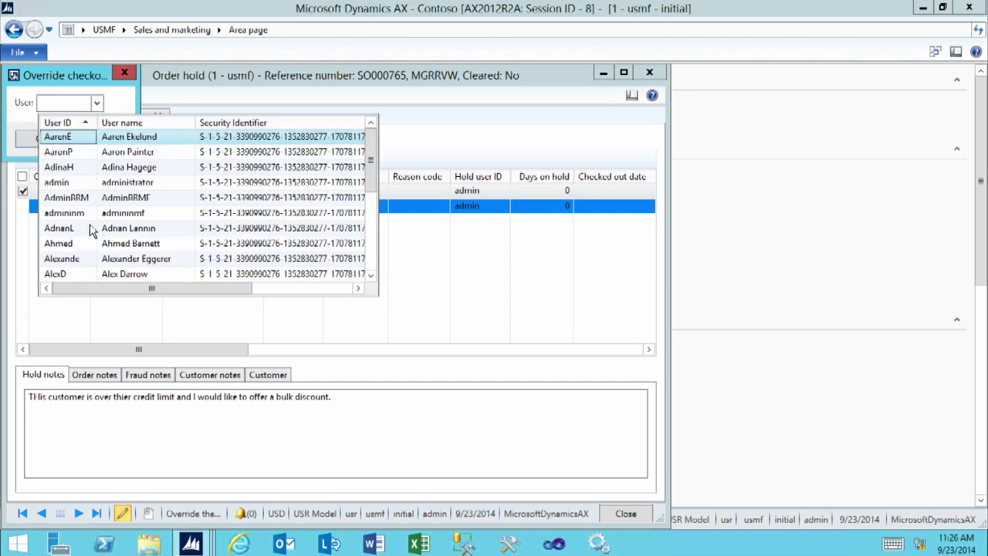
{"action": "left_click", "coordinate": [90, 228]}
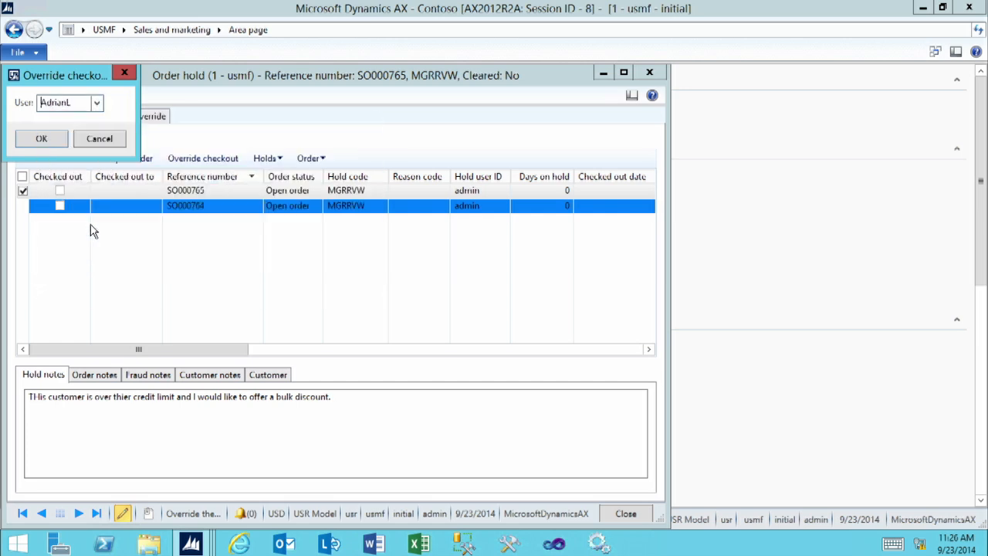
{"action": "left_click", "coordinate": [45, 138]}
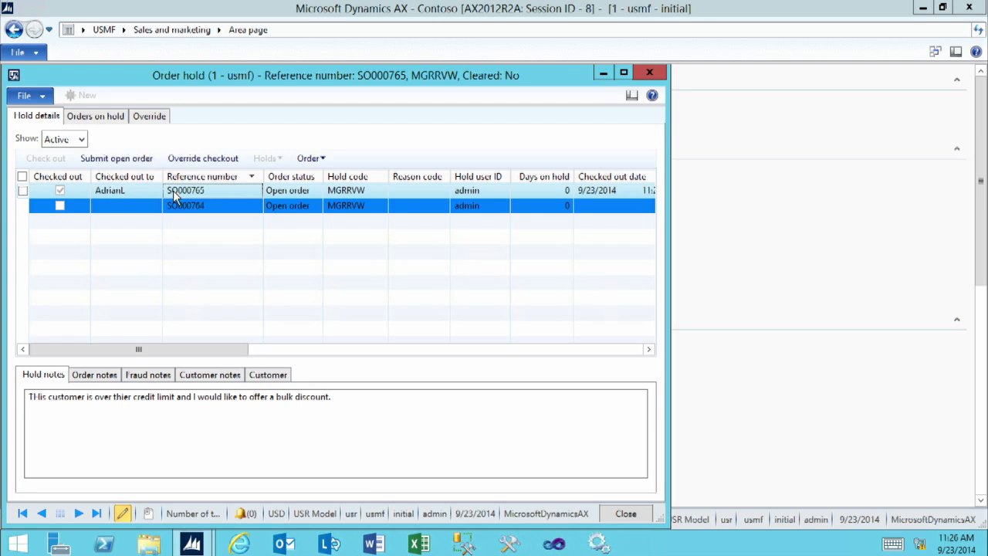
{"action": "left_click", "coordinate": [147, 119]}
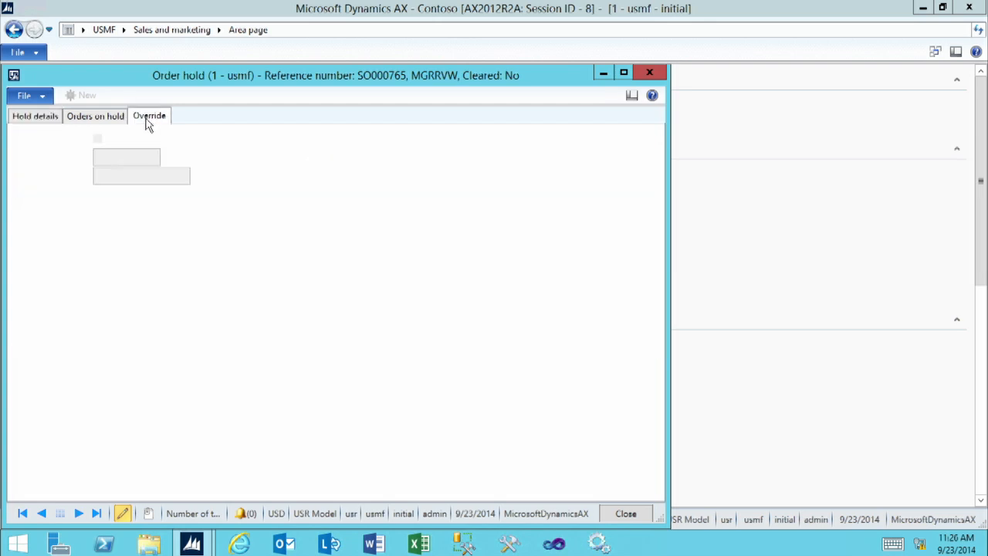
Step: Enable the user login override and select the user ID of the person the newest held order is checked out to
{"action": "left_click", "coordinate": [98, 139]}
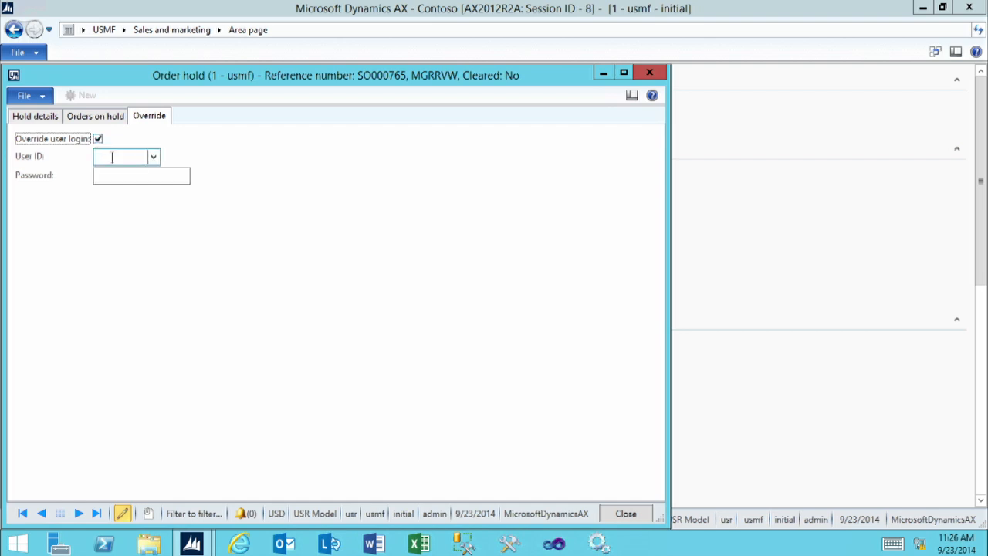
{"action": "left_click", "coordinate": [112, 158]}
{"action": "left_click", "coordinate": [153, 158]}
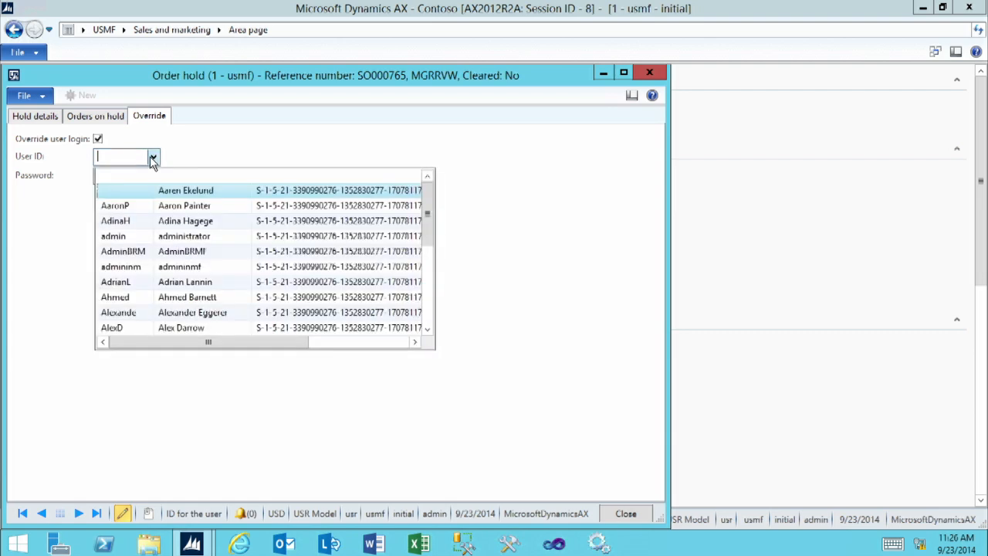
{"action": "left_click", "coordinate": [139, 282]}
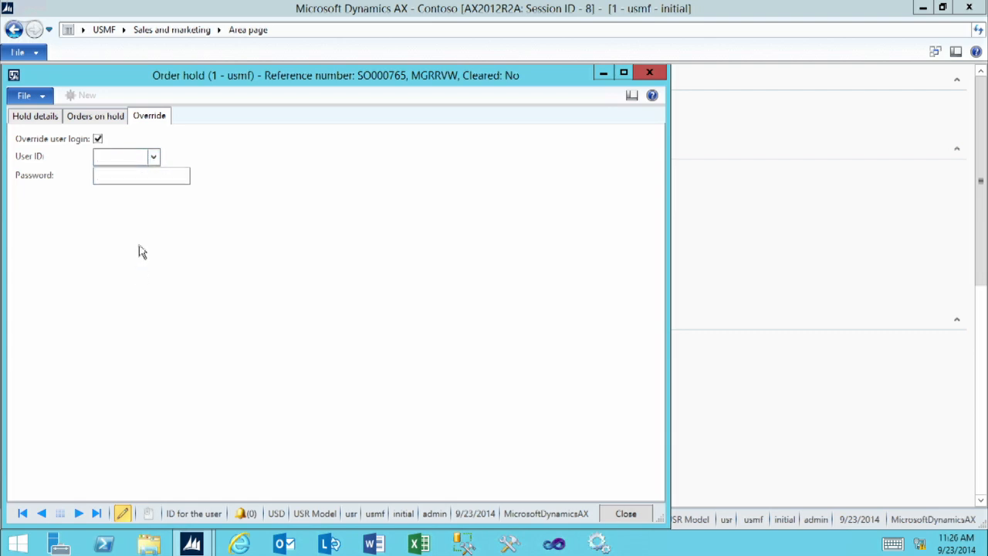
{"action": "left_click", "coordinate": [134, 177]}
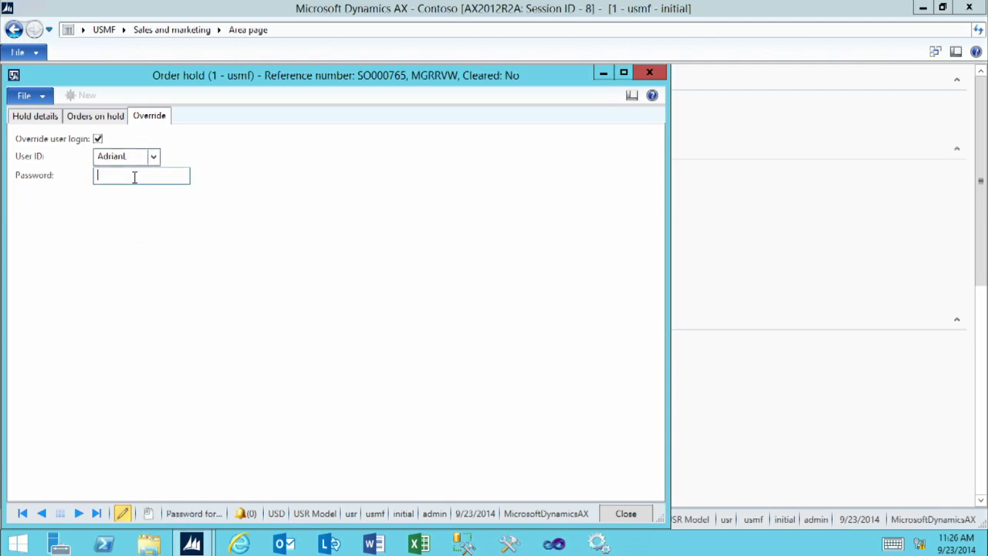
Step: Return to the active hold details and examine which user the newest held order is checked out to
{"action": "left_click", "coordinate": [49, 120]}
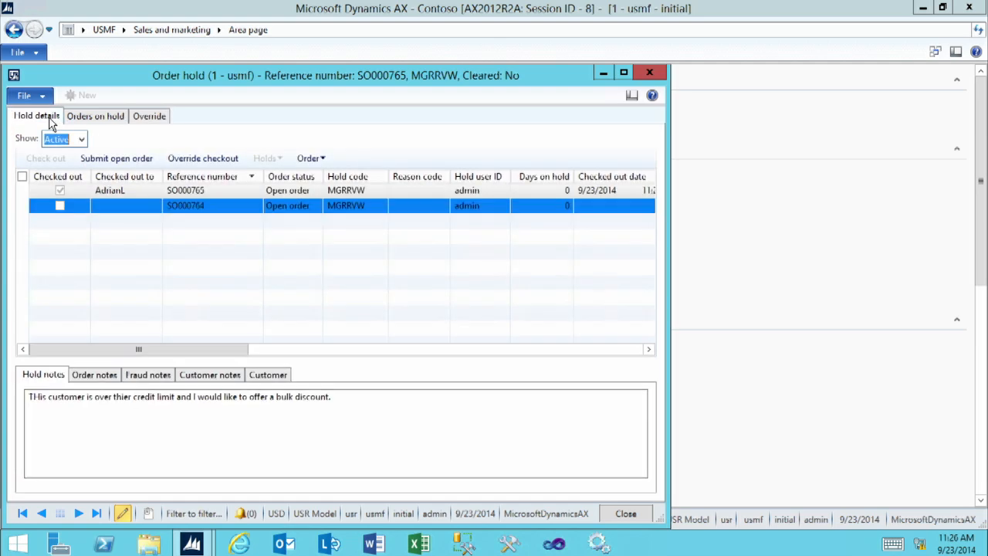
{"action": "left_click", "coordinate": [120, 196]}
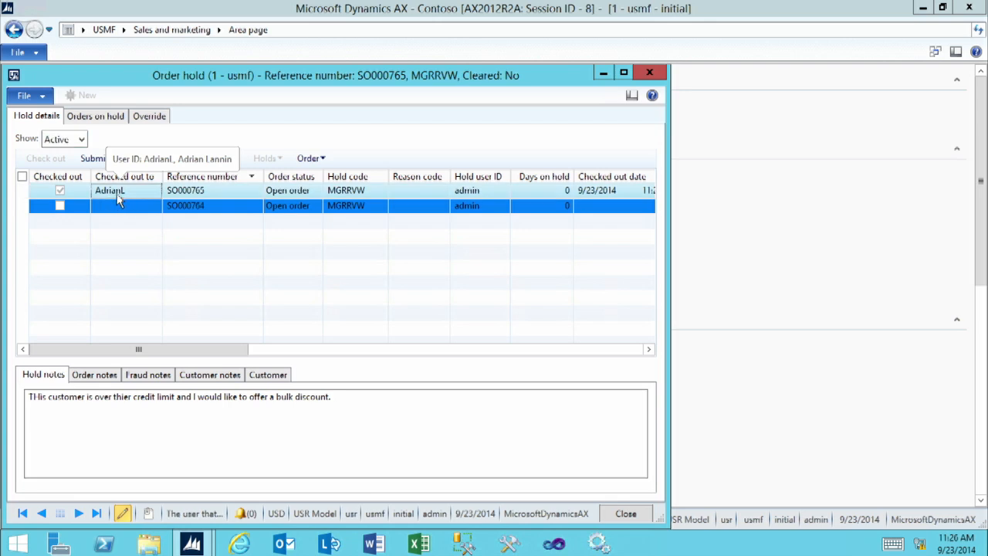